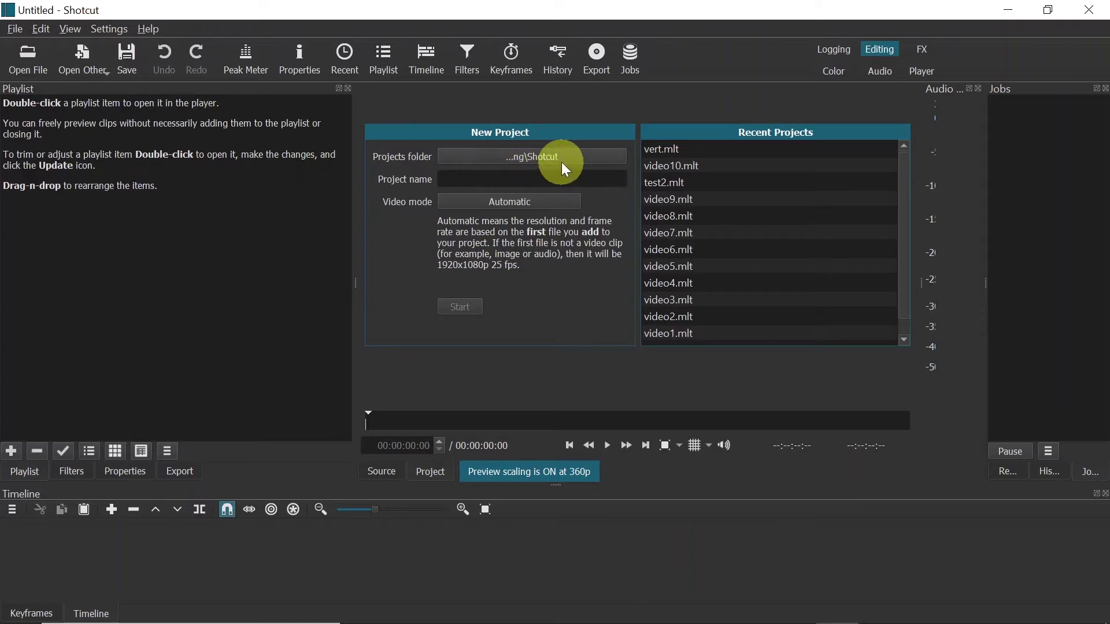
- Name the new project video0, keep the Automatic video mode, and start it
click(465, 174)
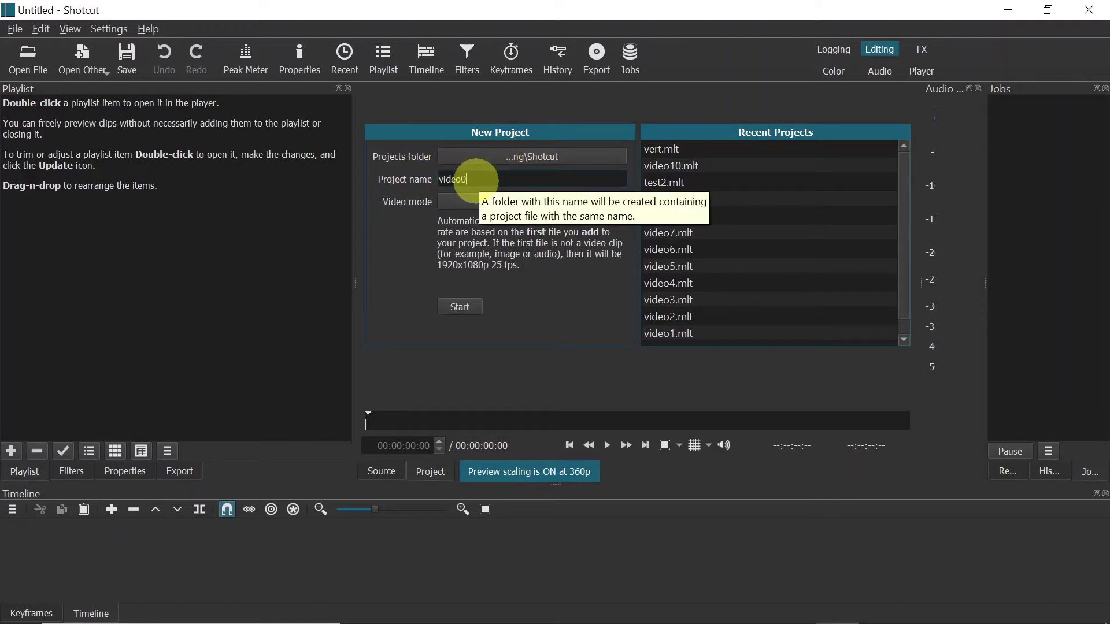
text(video0)
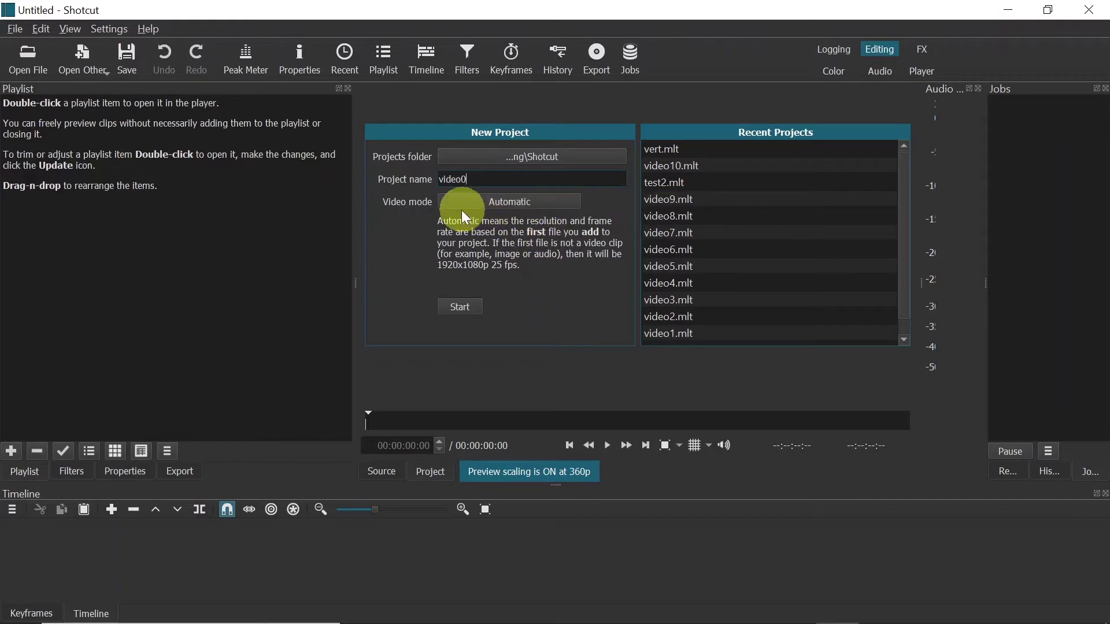
click(474, 201)
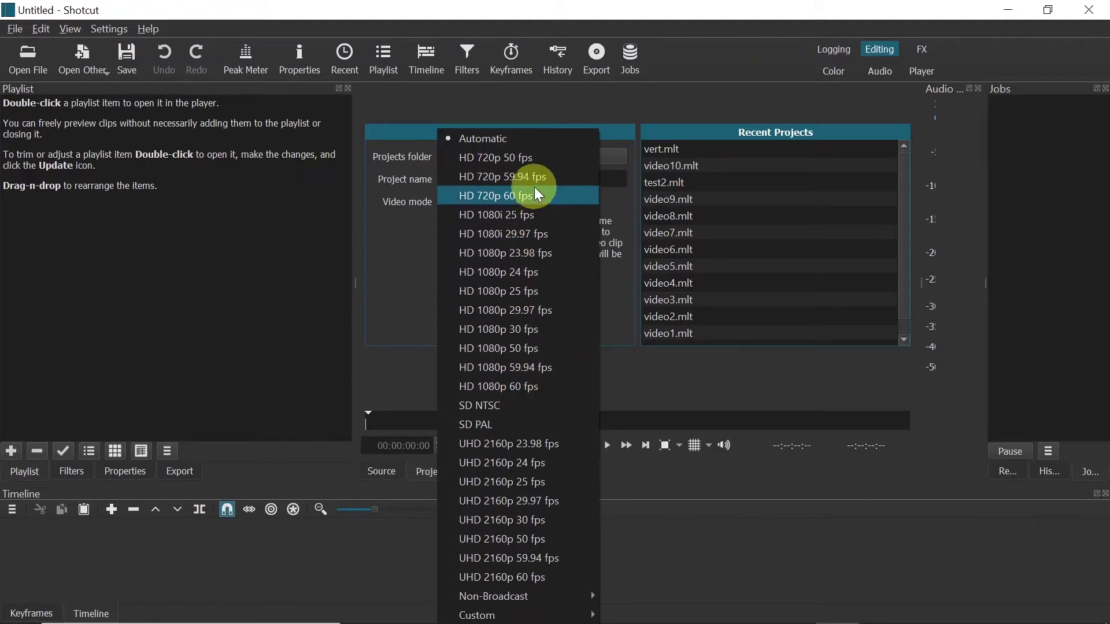
click(489, 140)
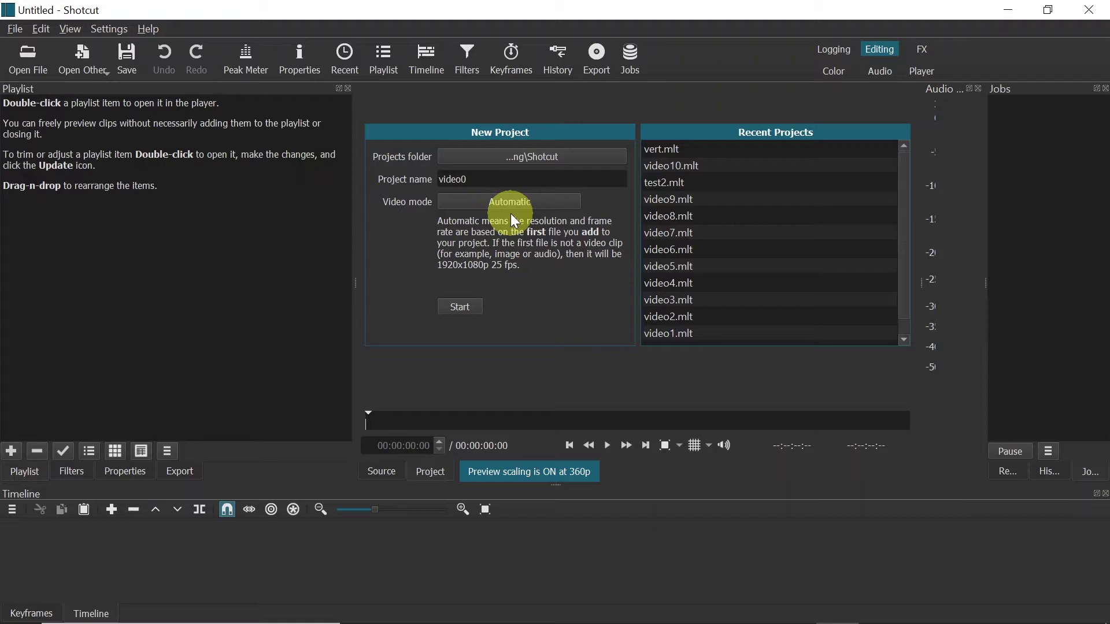
click(457, 308)
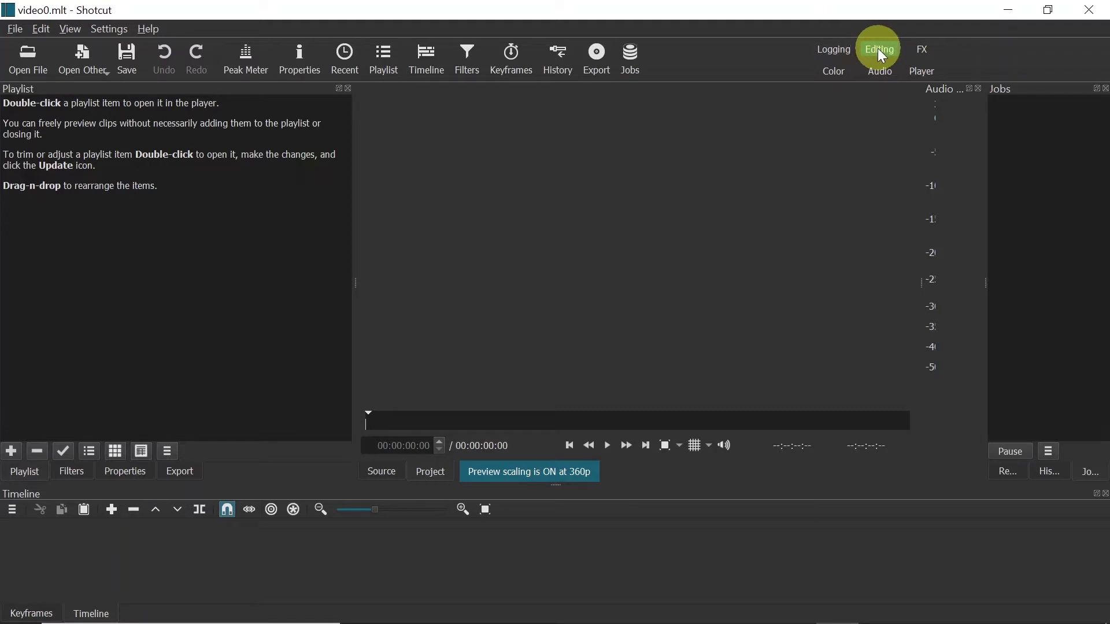
- Look through the View menu, then glance at the Filters panel and return to the Playlist
click(68, 23)
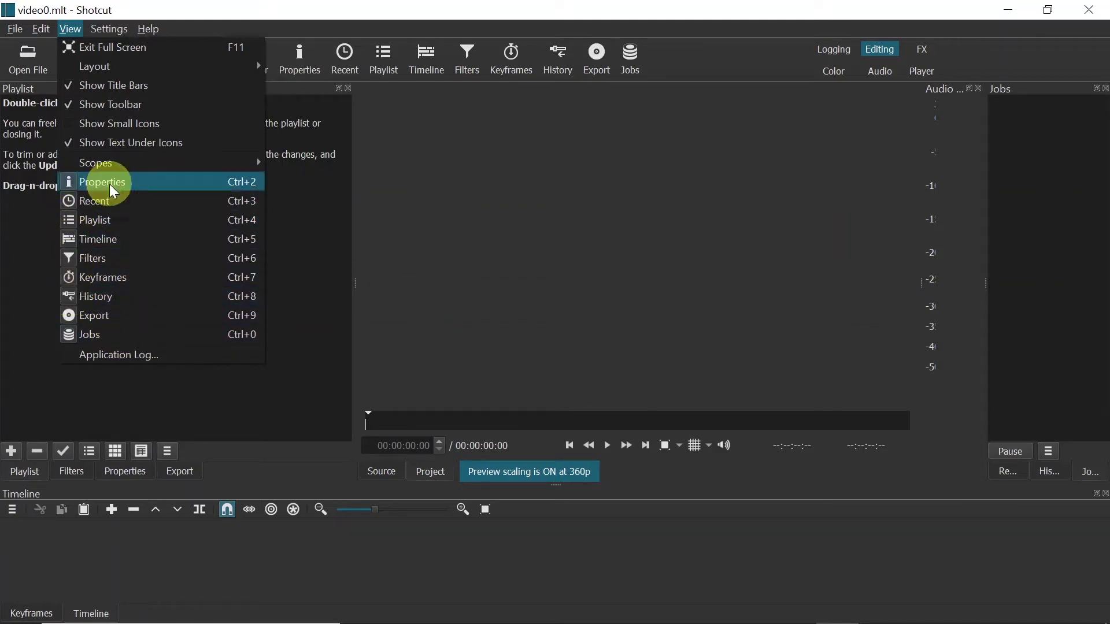
click(314, 332)
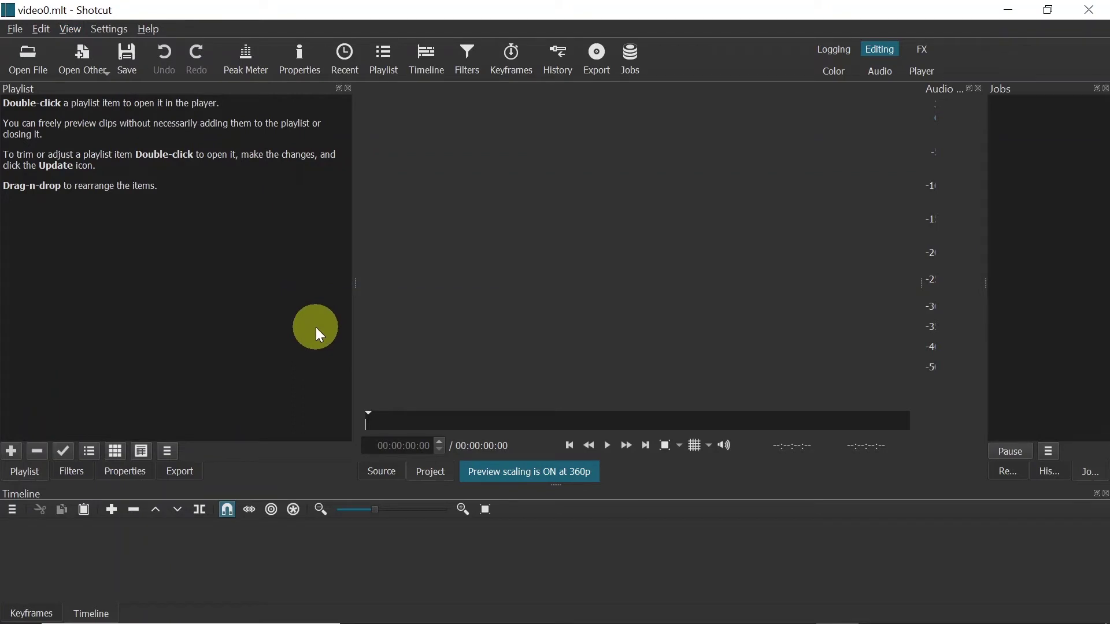
click(58, 471)
click(28, 470)
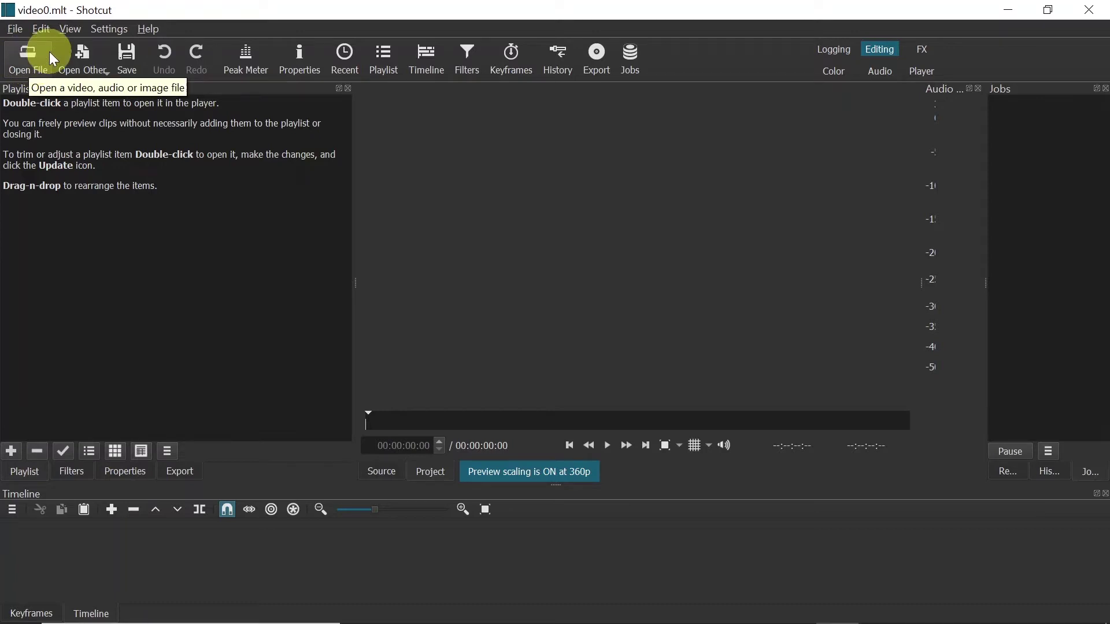
- Drag Mountains - 48873.mp4 from File Explorer into the playlist and load it in the player
key(alt+Tab)
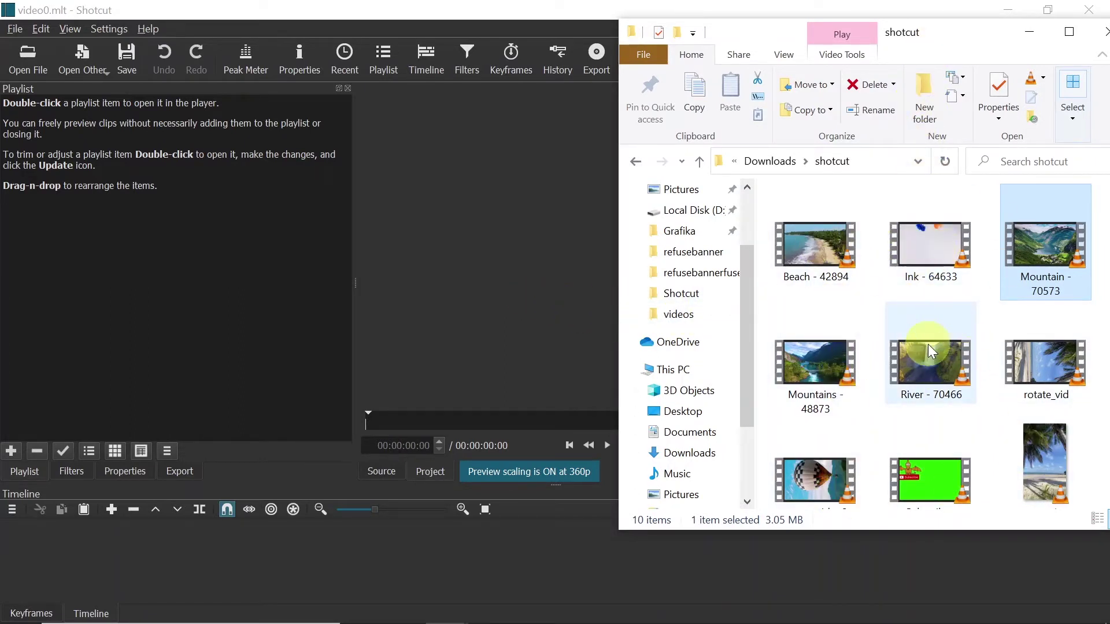
scroll(983, 347, down, 1)
scroll(983, 363, up, 1)
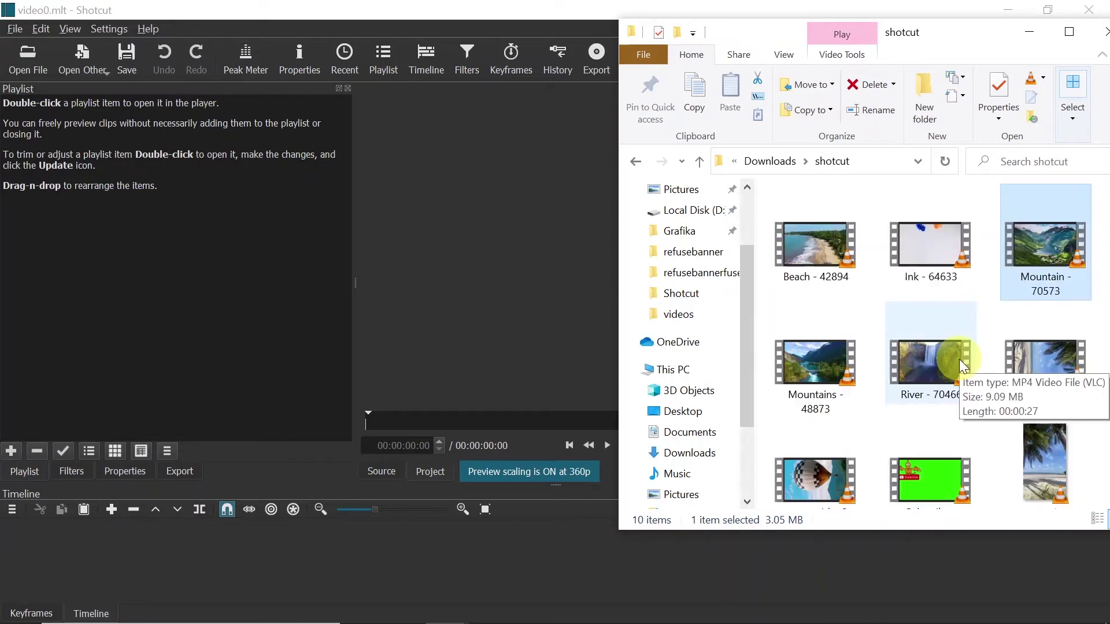
click(815, 375)
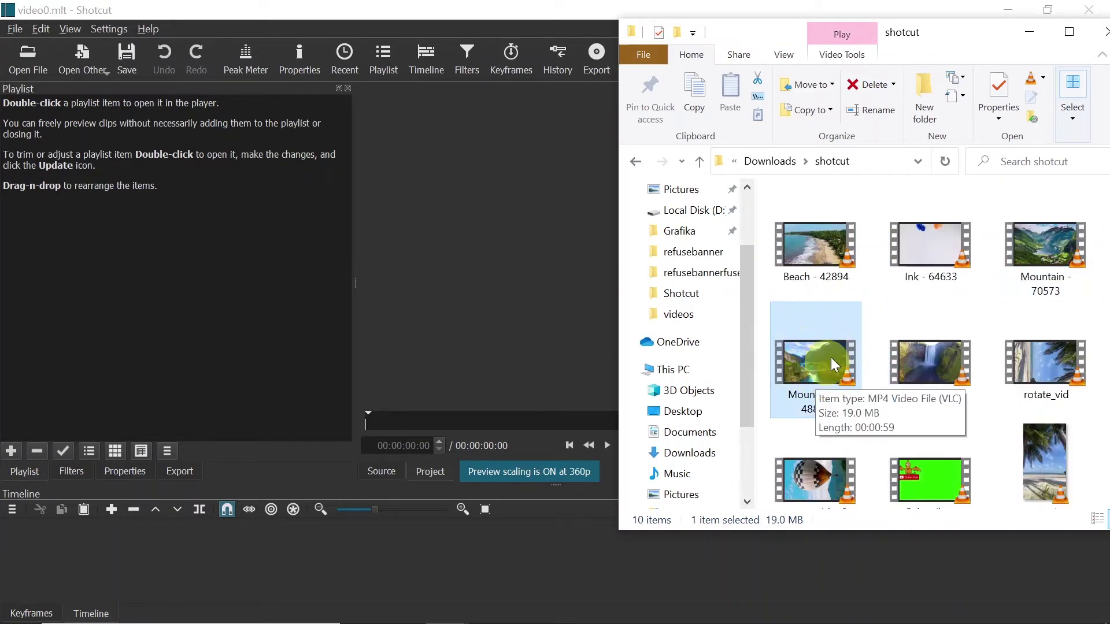
drag(820, 362, 149, 181)
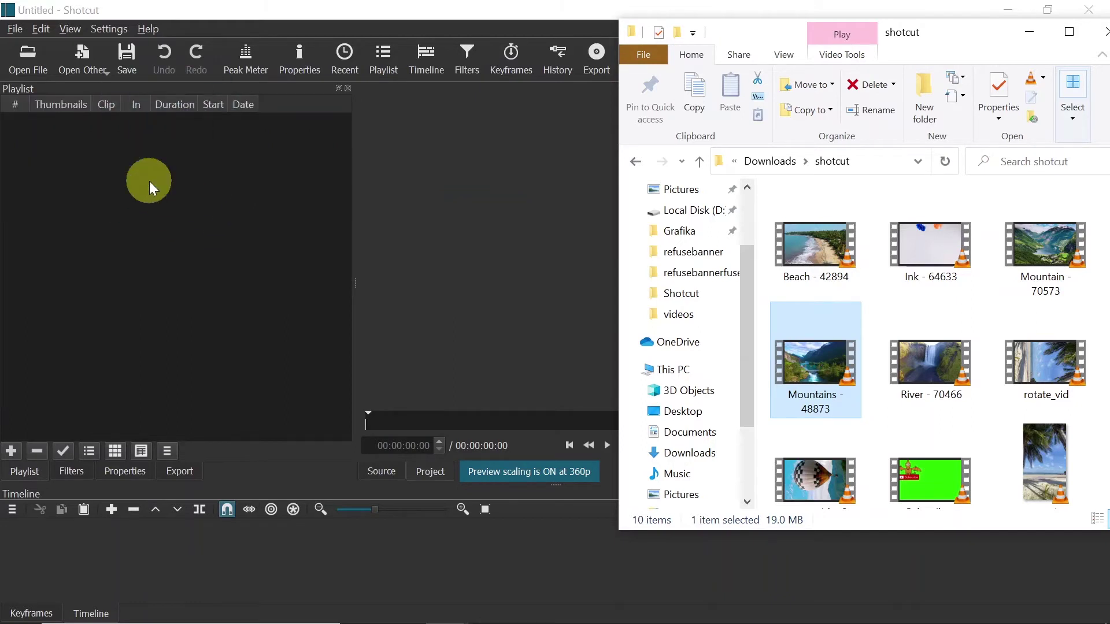
click(89, 130)
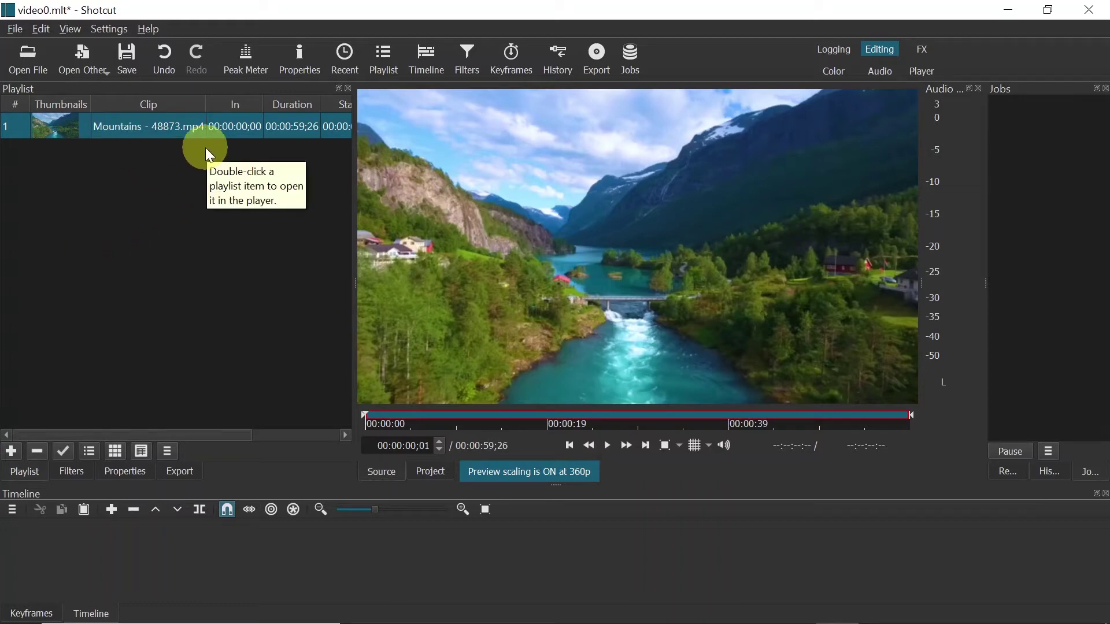
- Switch to the Timeline panel and drag the playlist clip onto track V1
click(32, 614)
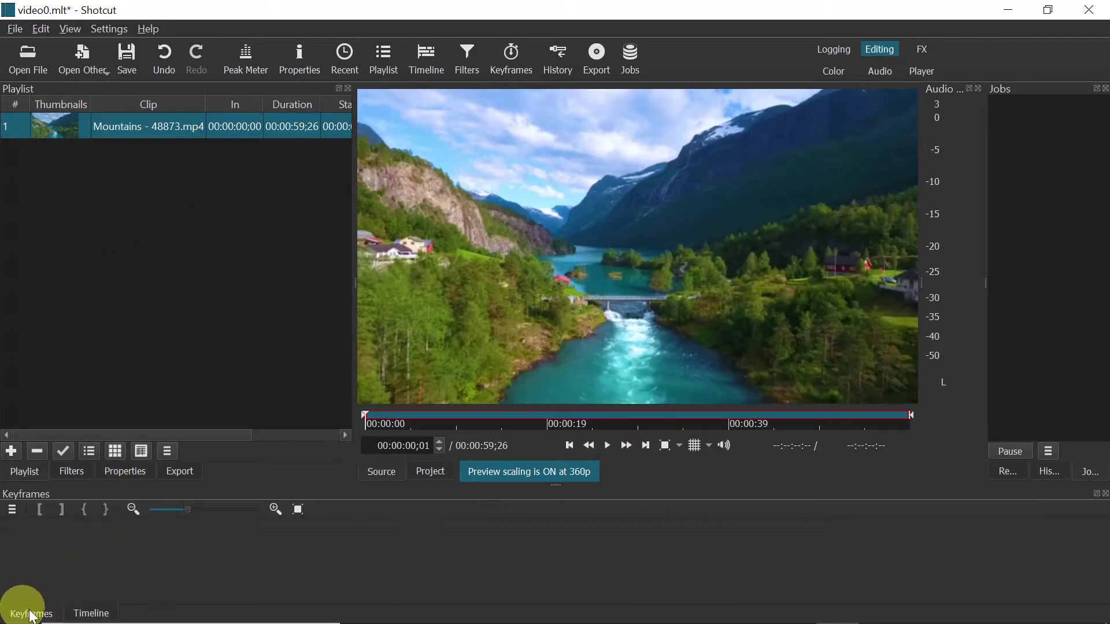
click(91, 614)
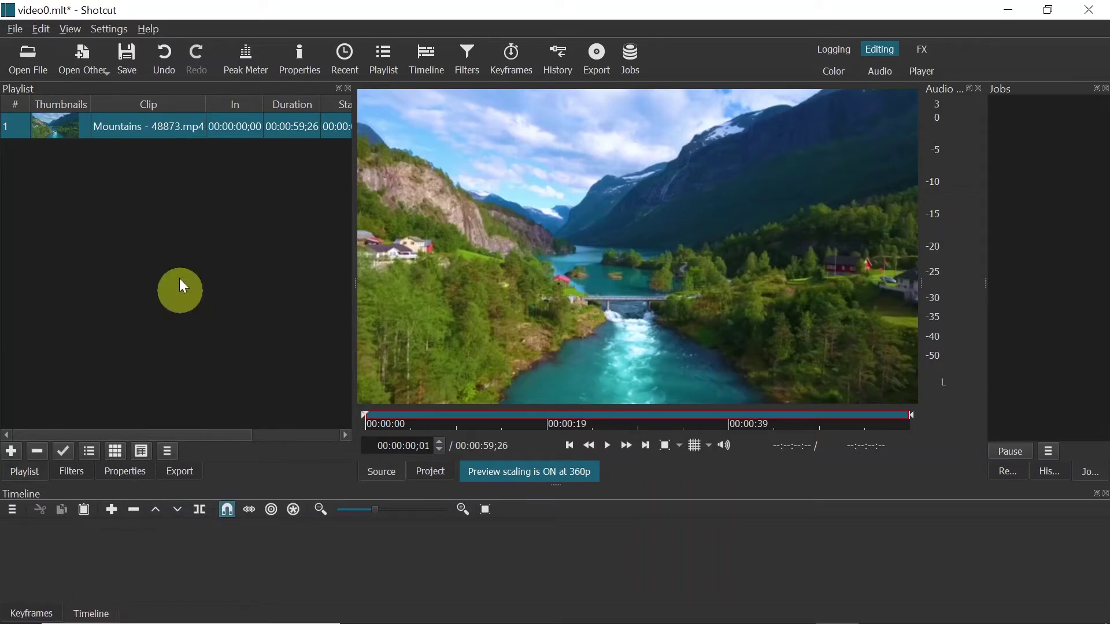
drag(132, 130, 115, 537)
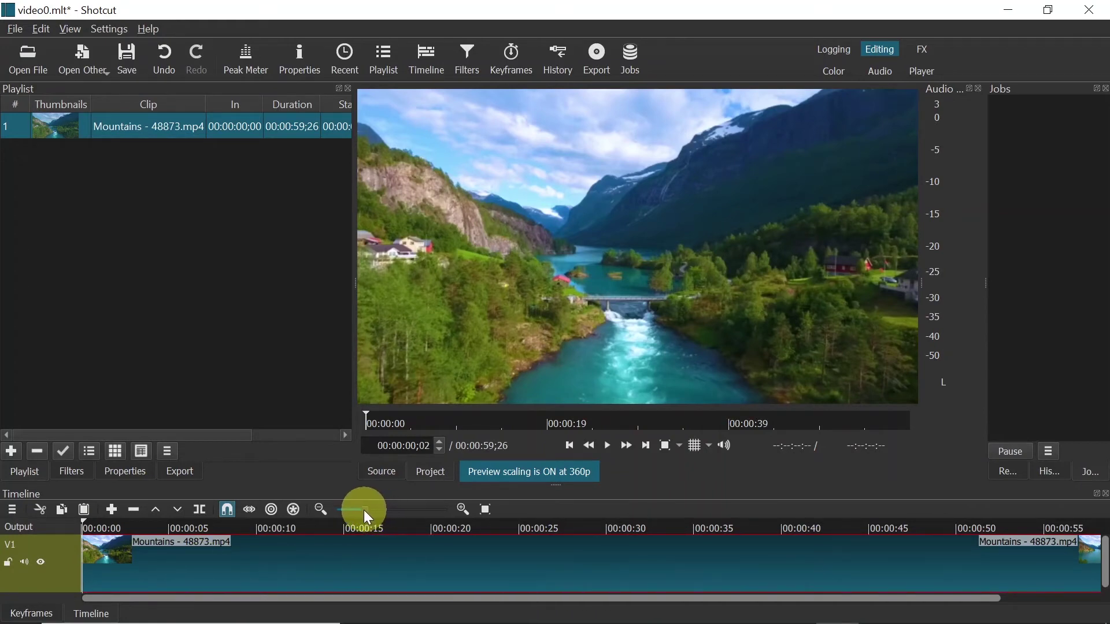
- Zoom the timeline out to show the whole Mountains clip
drag(365, 511, 367, 509)
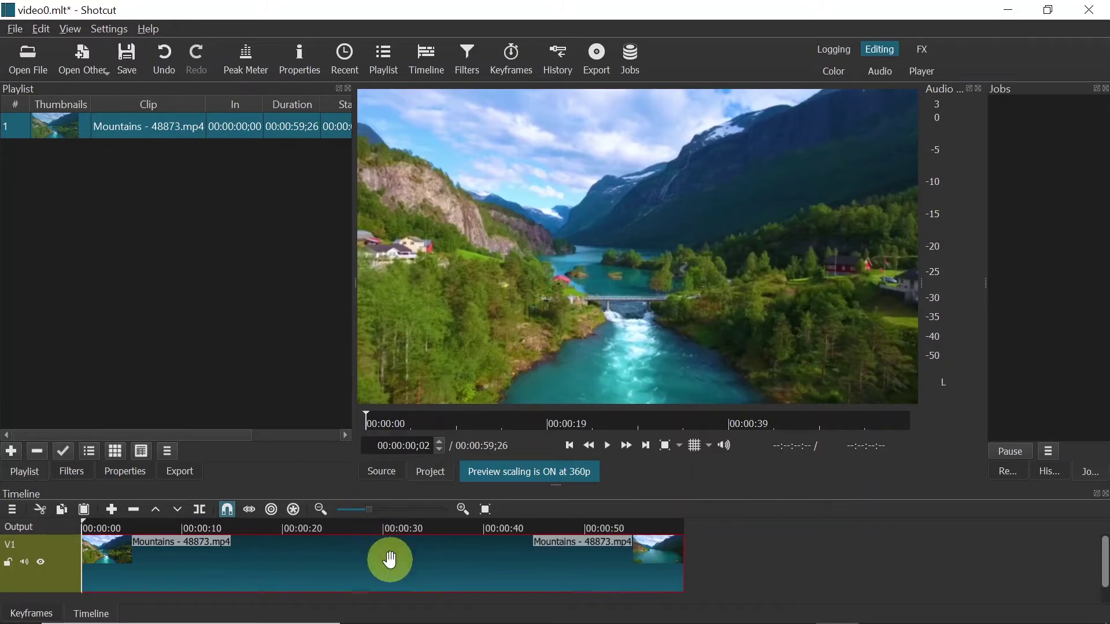
scroll(390, 559, down, 2)
scroll(387, 556, up, 3)
scroll(387, 556, down, 3)
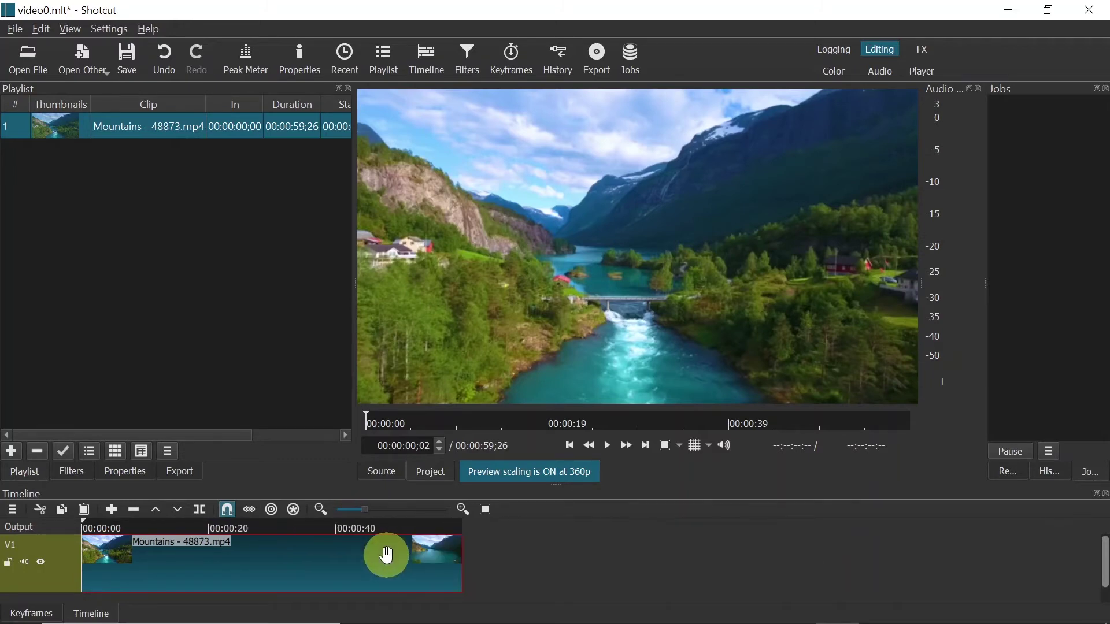
scroll(387, 556, up, 2)
scroll(384, 552, down, 2)
scroll(383, 551, up, 1)
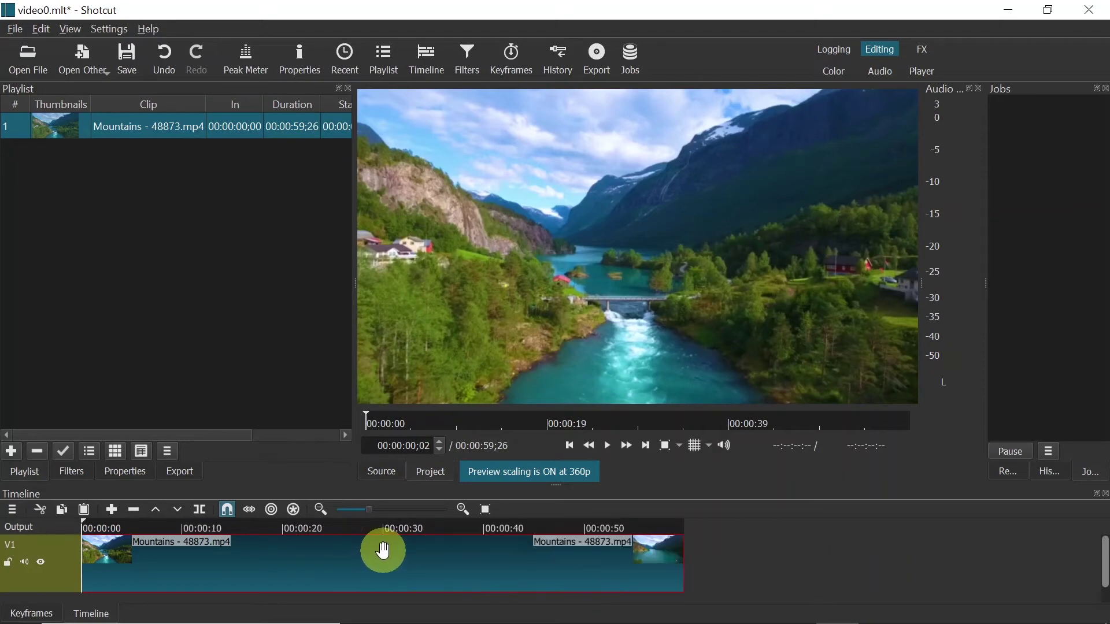
scroll(383, 551, down, 1)
scroll(383, 550, up, 1)
scroll(384, 550, down, 1)
scroll(384, 549, up, 1)
scroll(384, 548, up, 1)
scroll(384, 548, down, 1)
scroll(385, 548, down, 1)
scroll(384, 550, up, 1)
scroll(390, 560, up, 1)
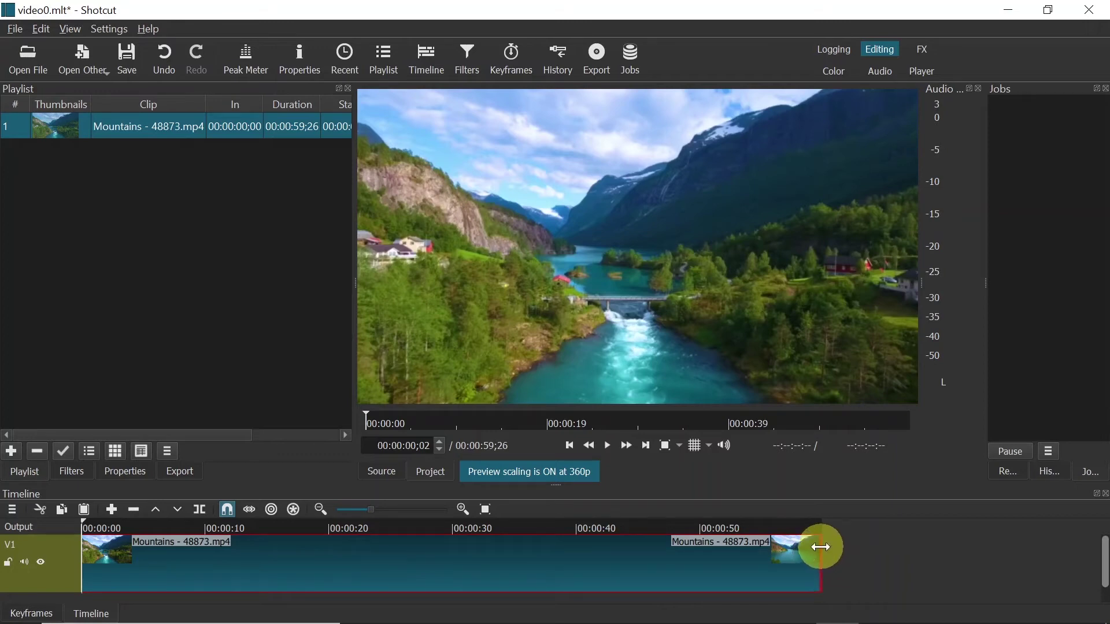
- Trim about 3.5 s off the clip's end and 2 s off its start, then slide it to 00:00:00
drag(821, 547, 758, 550)
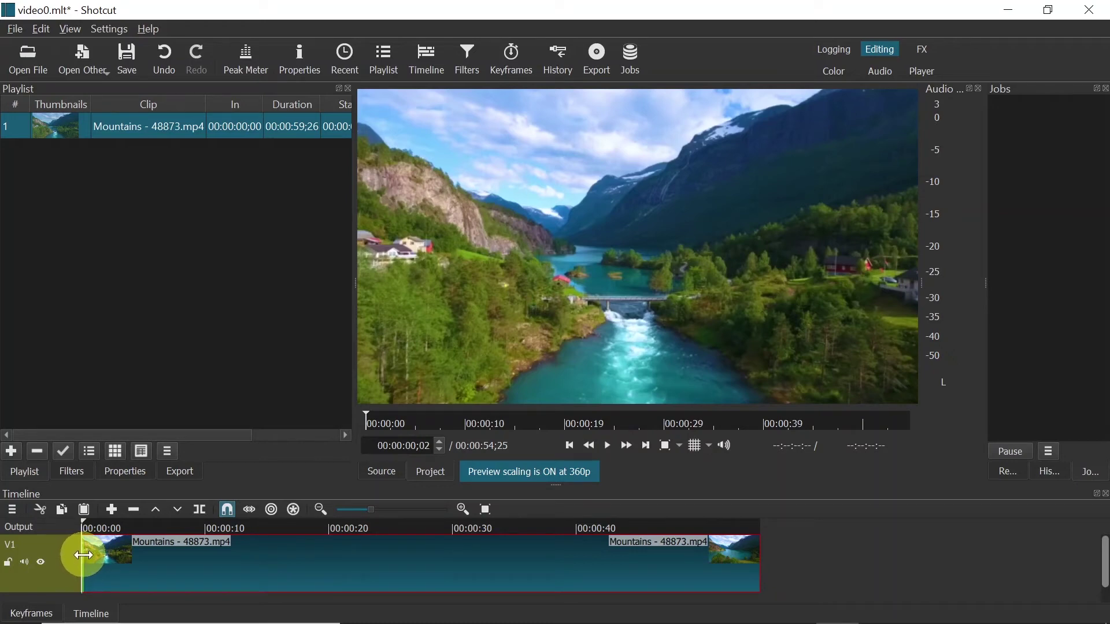
drag(82, 555, 129, 551)
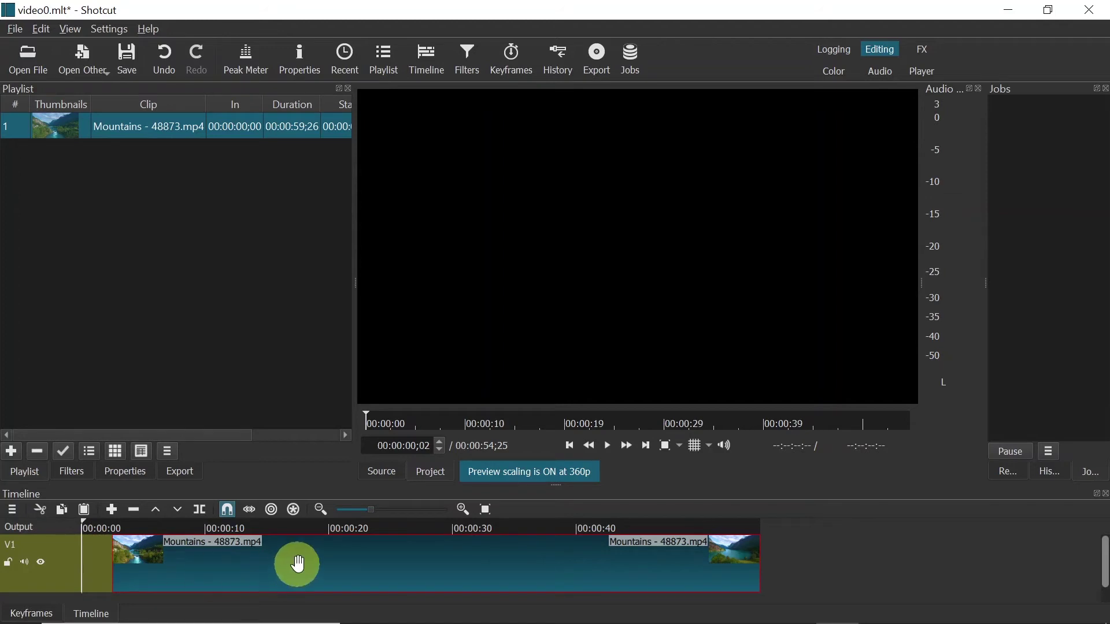
drag(295, 563, 33, 566)
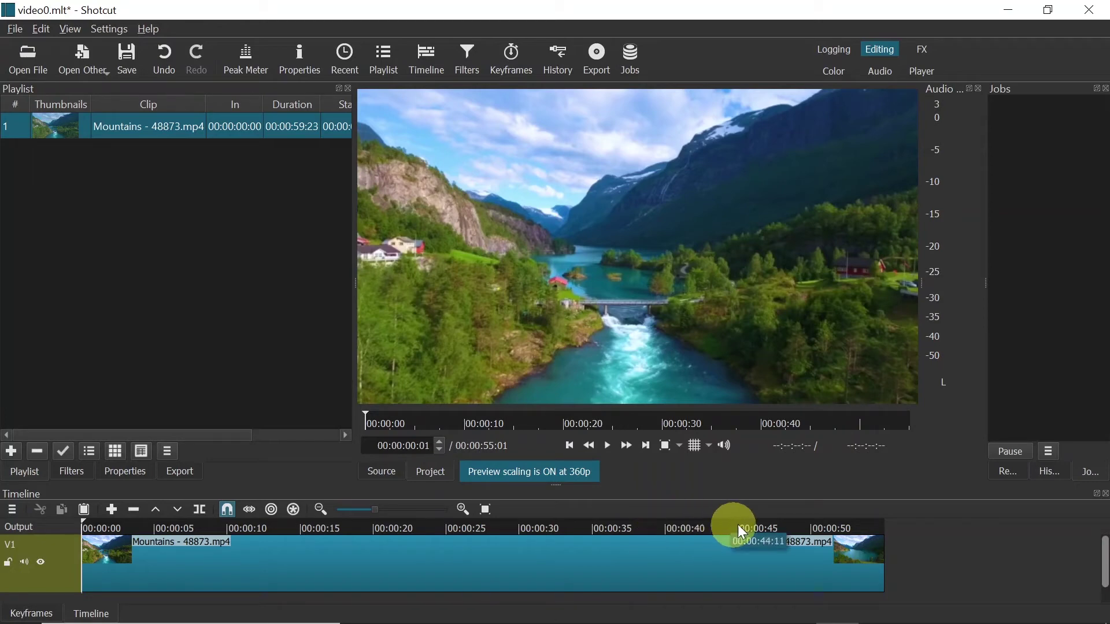
- Trim the clip's end at the 00:00:46:11 playhead and keep the clip at the timeline start
click(779, 528)
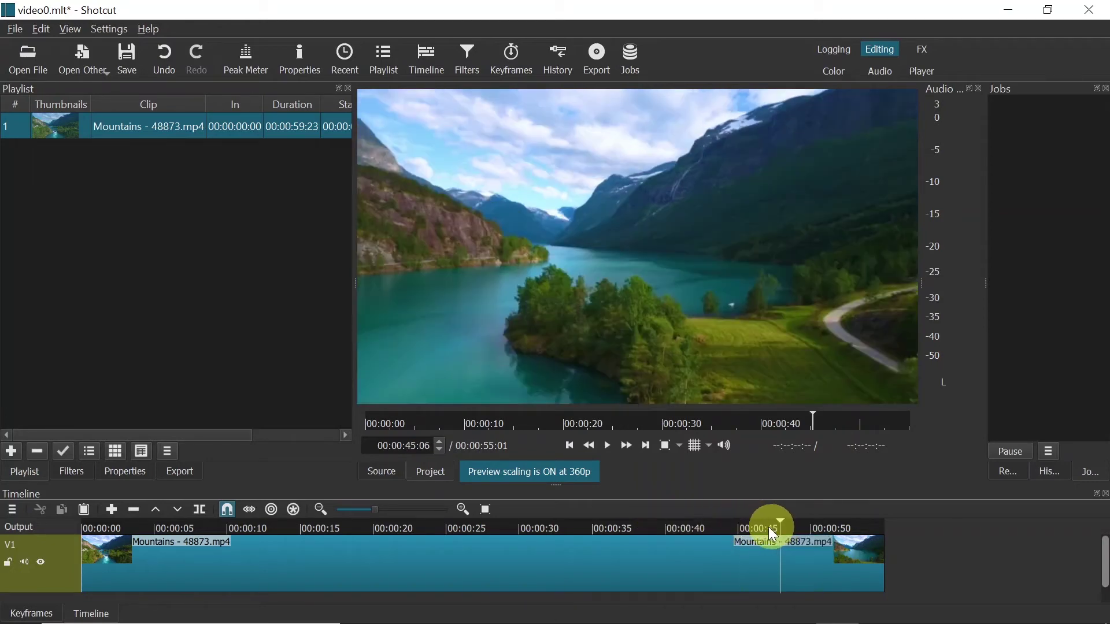
mouse_move(769, 528)
mouse_down()
mouse_move(737, 524)
mouse_move(759, 525)
mouse_up()
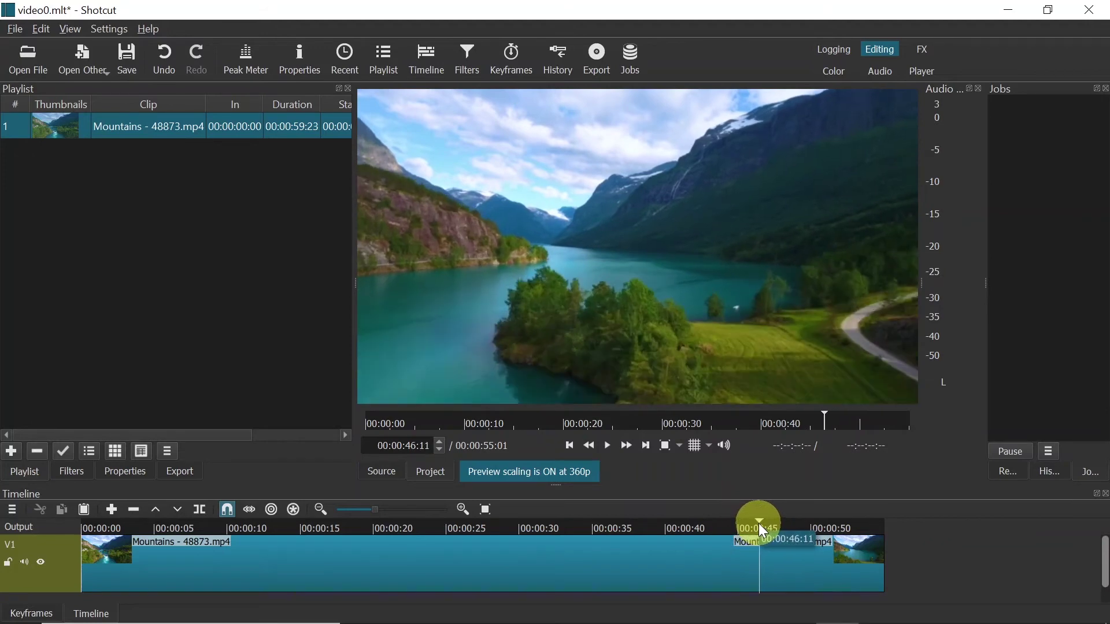
key(o)
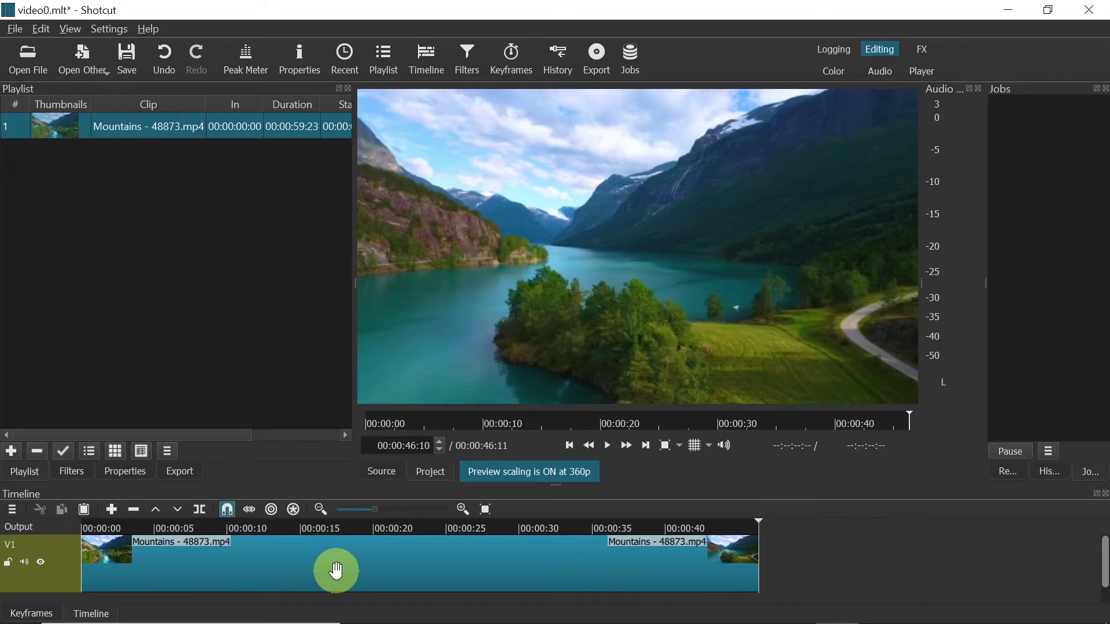
click(114, 527)
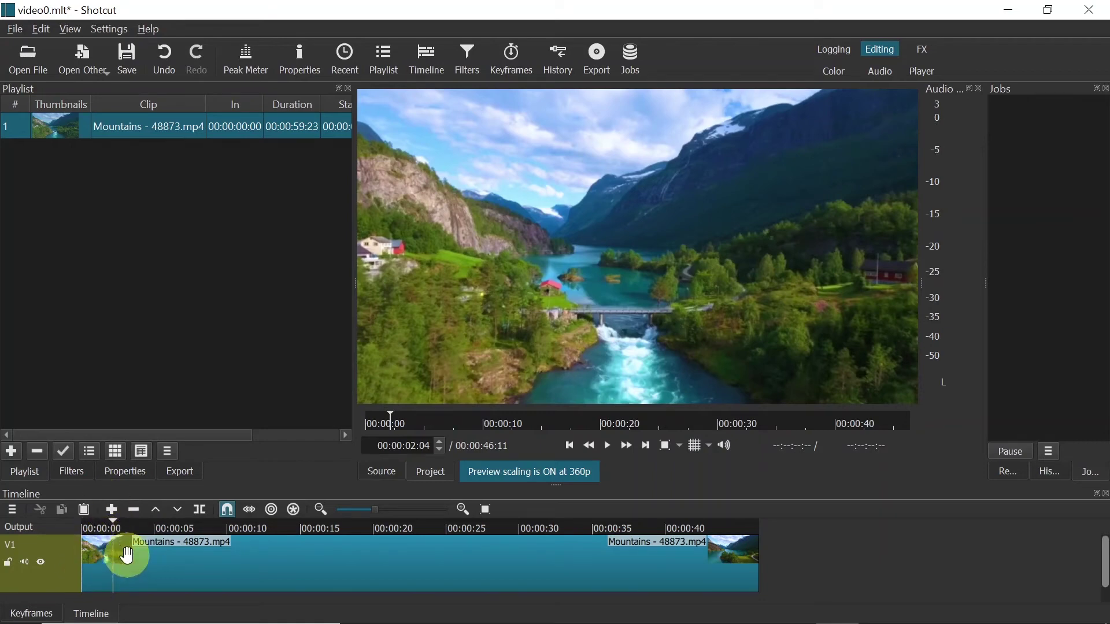
drag(116, 555, 168, 564)
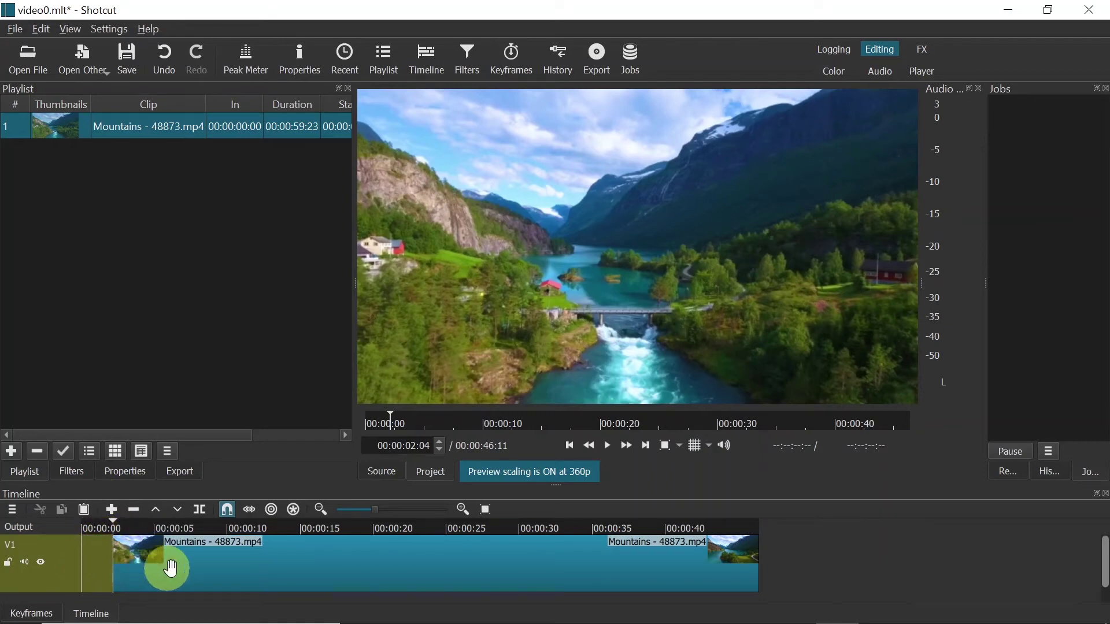
drag(262, 564, 225, 565)
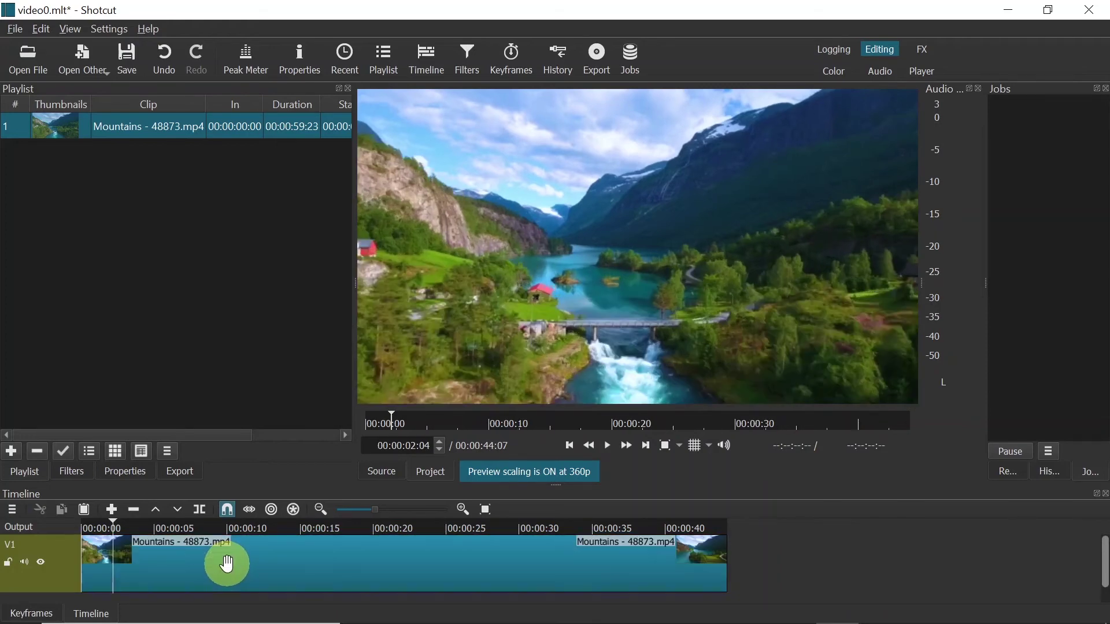
- Refine the trim so the clip spans about 00:00:05:05 to 00:00:36
click(670, 522)
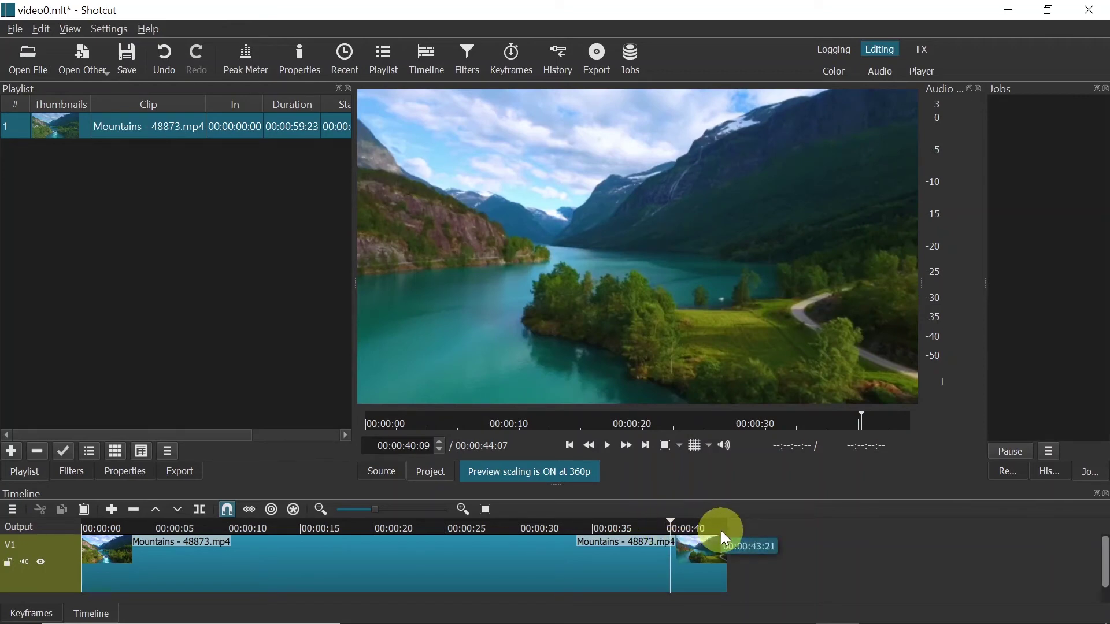
key(])
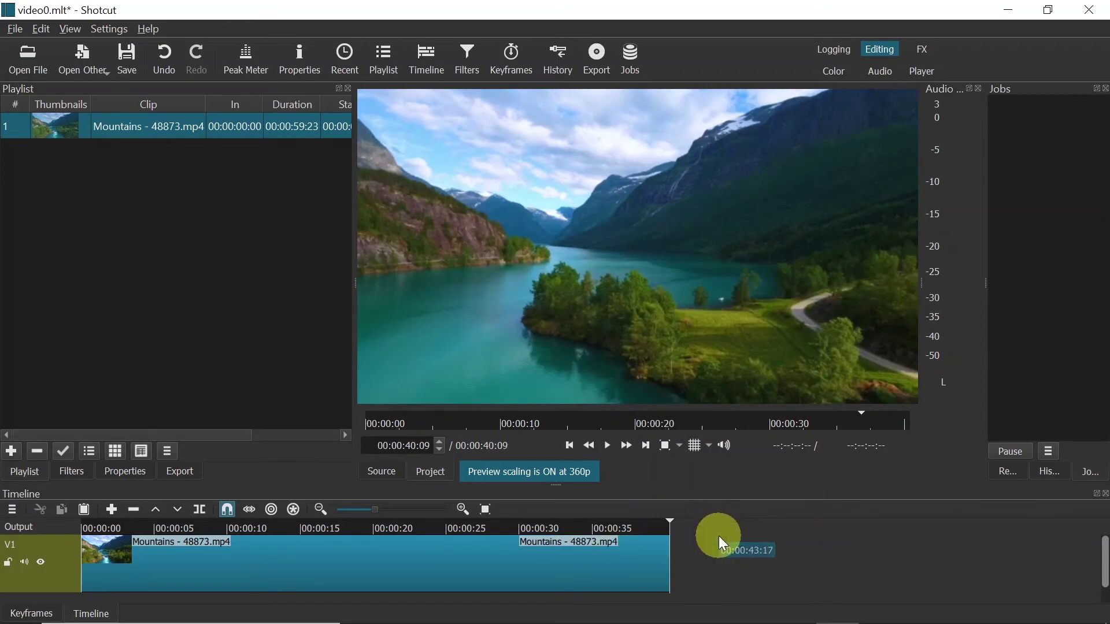
click(135, 527)
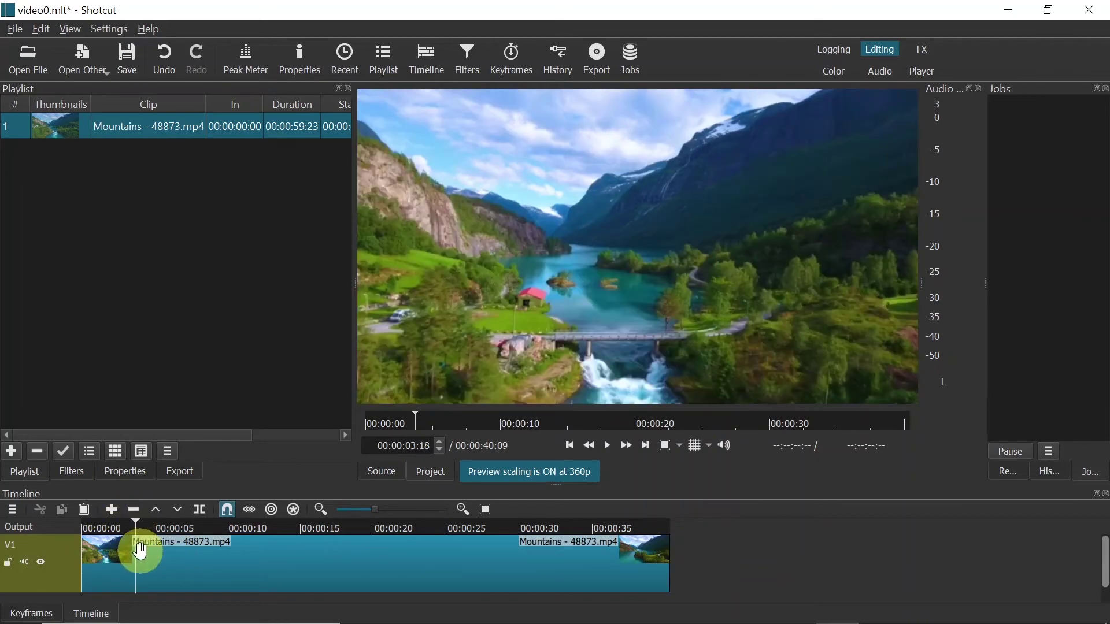
key(i)
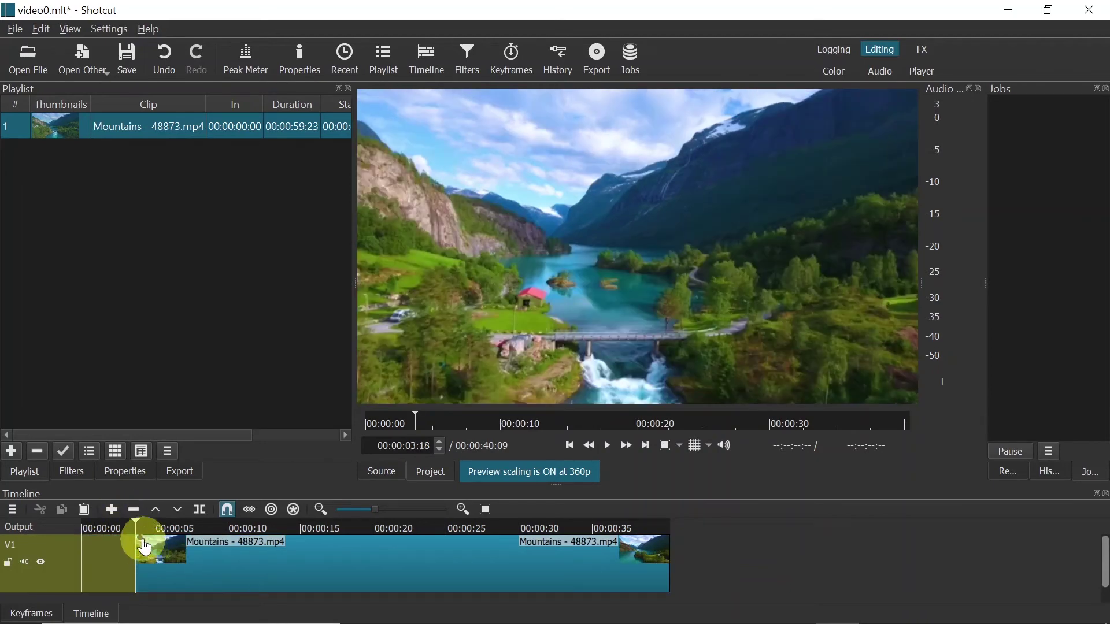
drag(615, 534, 612, 536)
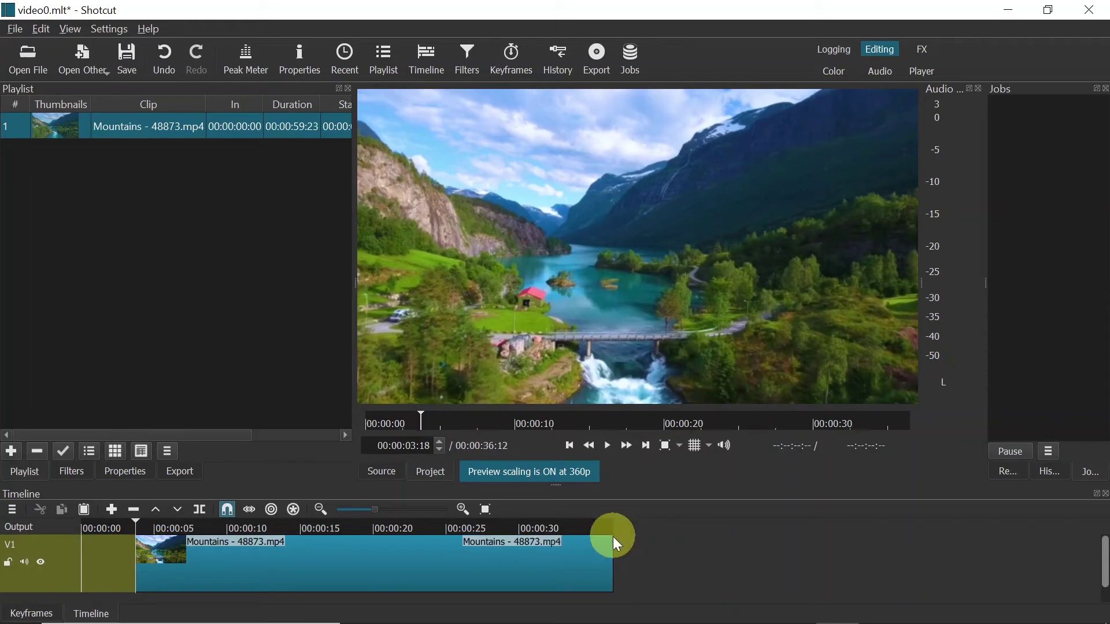
click(161, 528)
drag(140, 546, 161, 569)
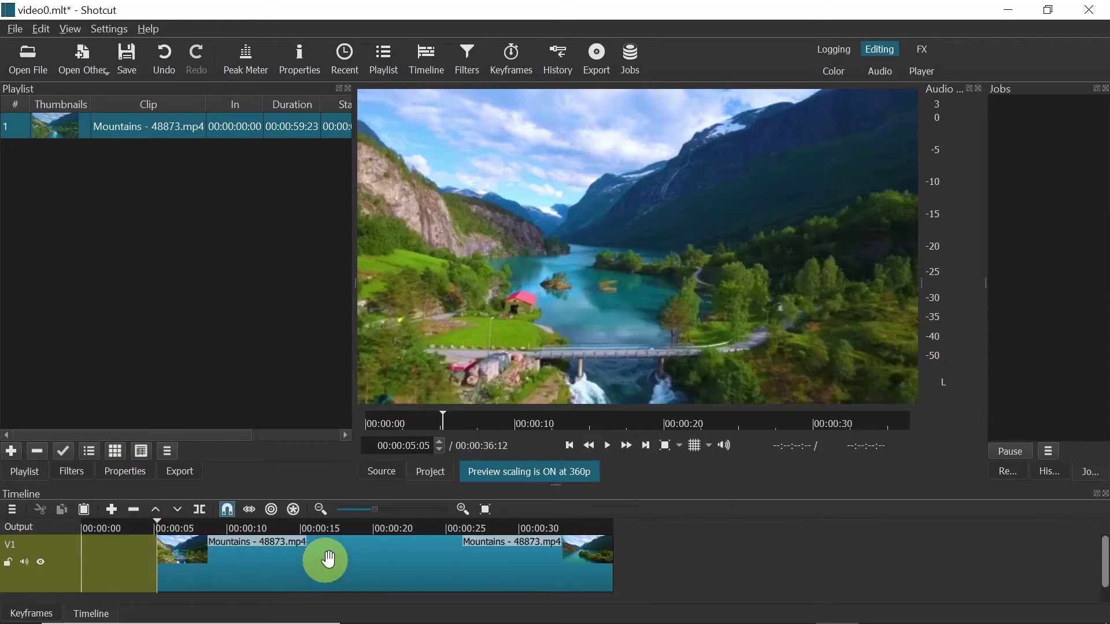
click(387, 530)
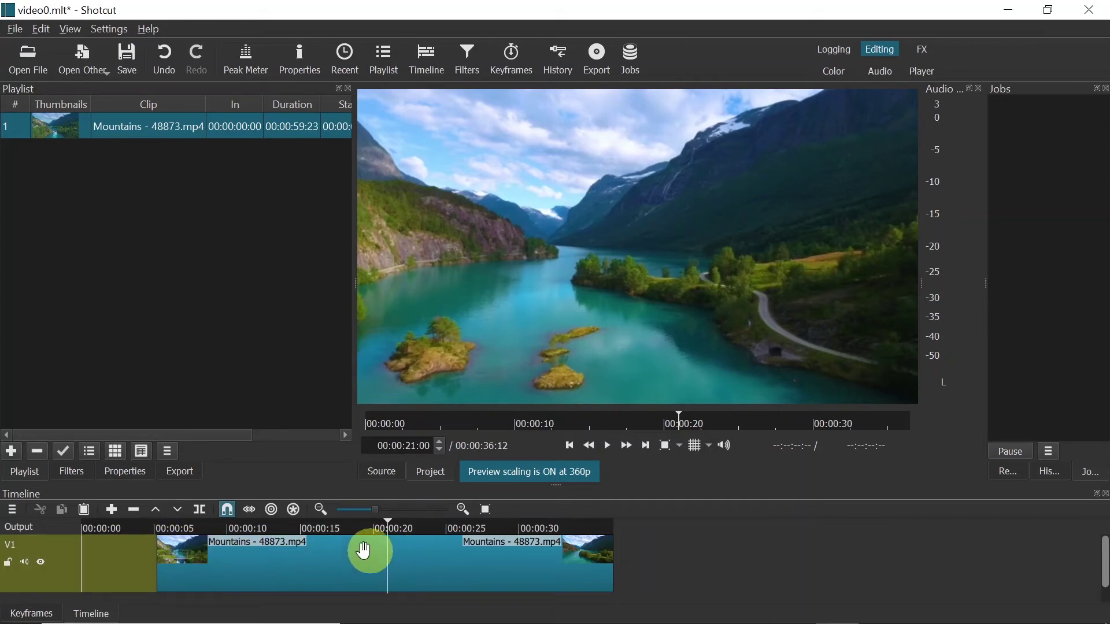
- Cut the clip's start at the 21-second playhead and remove the gap so it begins at 00:00:00
click(305, 565)
key(Delete)
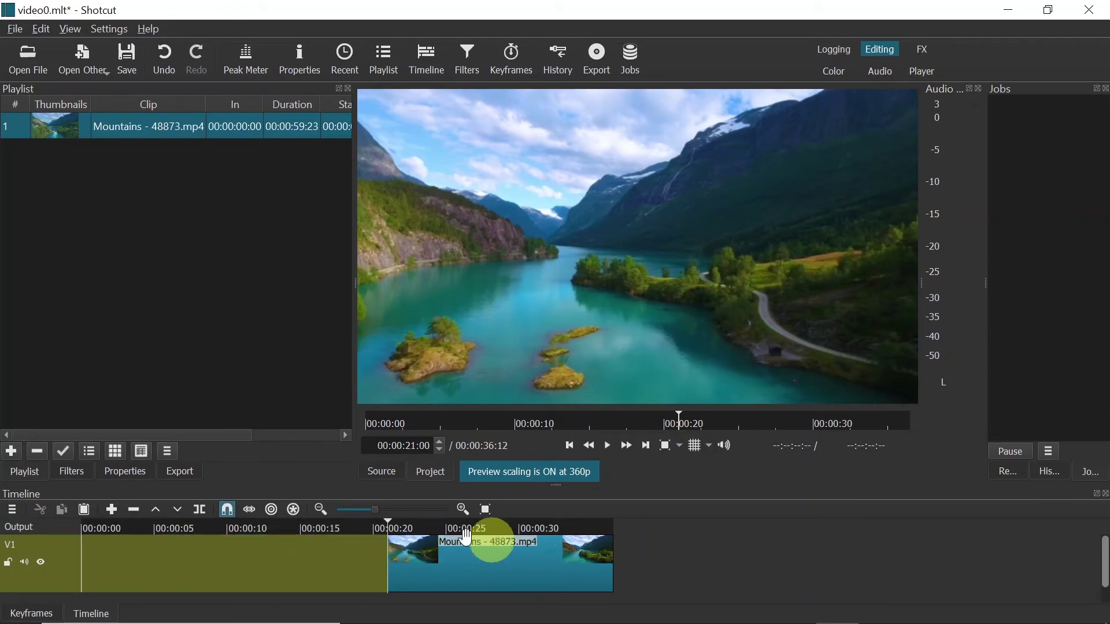
right_click(241, 556)
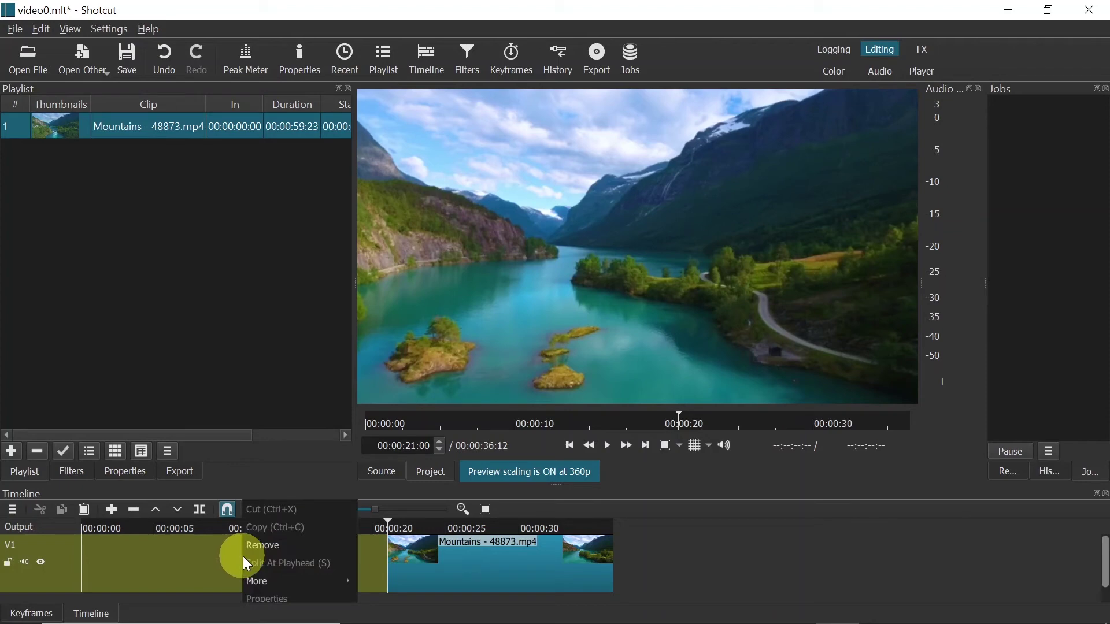
click(277, 543)
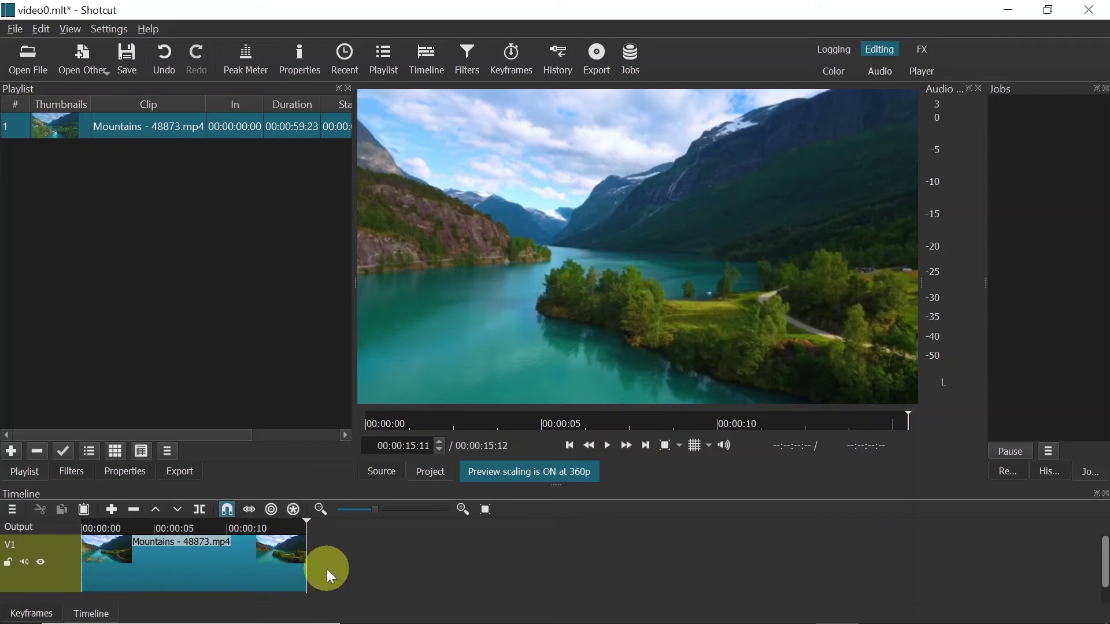
click(238, 562)
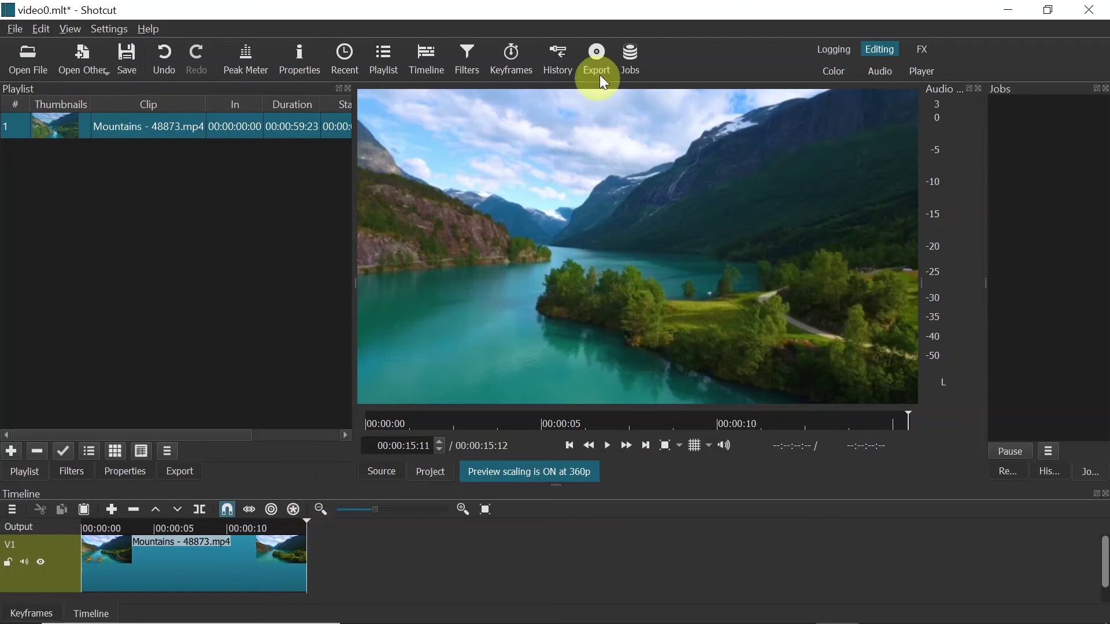
- Export the timeline with the H.264 Main Profile preset, saving it as video0.mp4
click(596, 58)
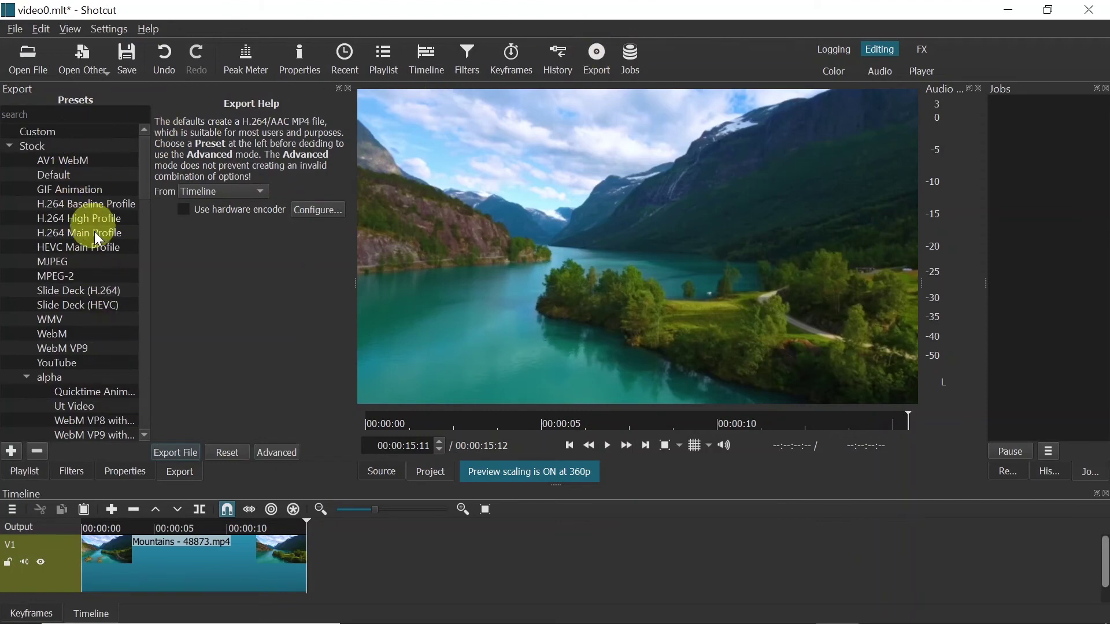
click(64, 233)
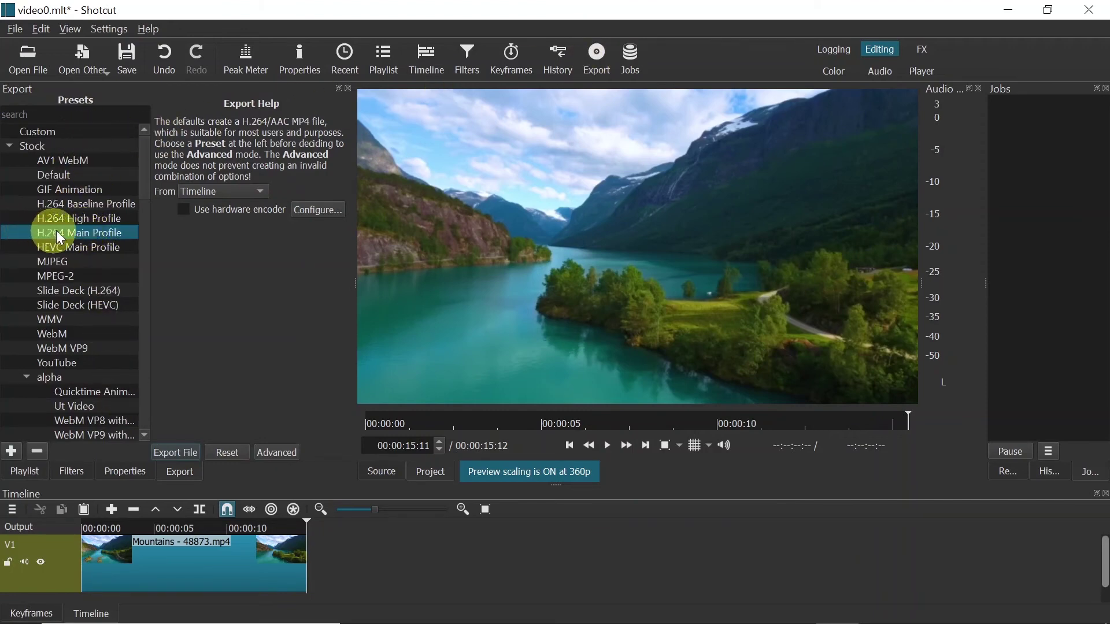
click(175, 452)
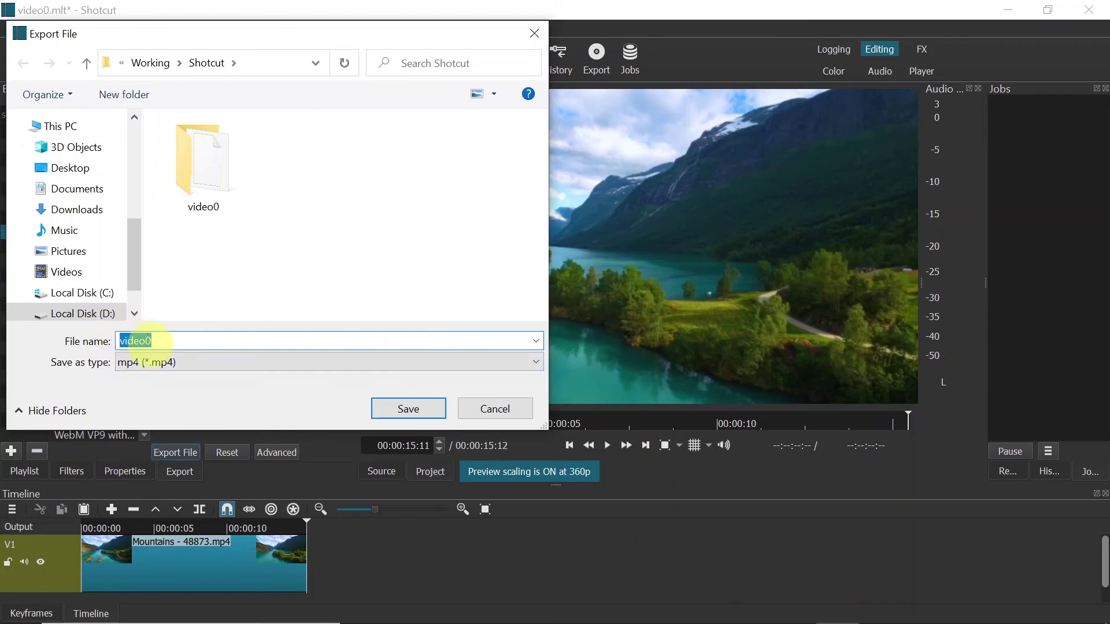
click(405, 414)
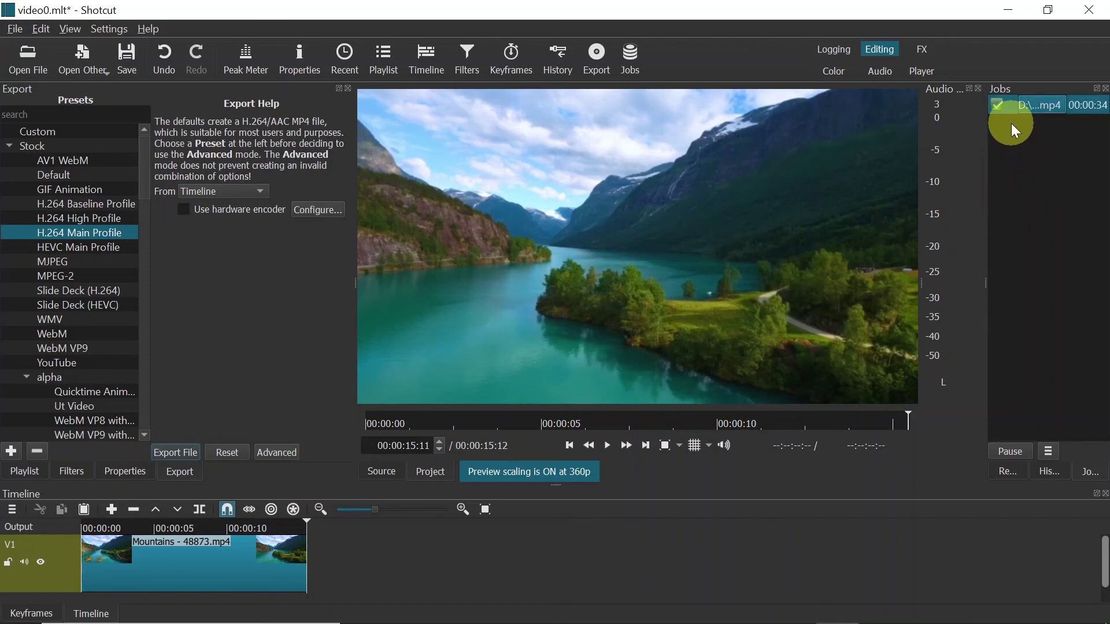
- Show the finished export job's MP4 in its folder
right_click(1039, 111)
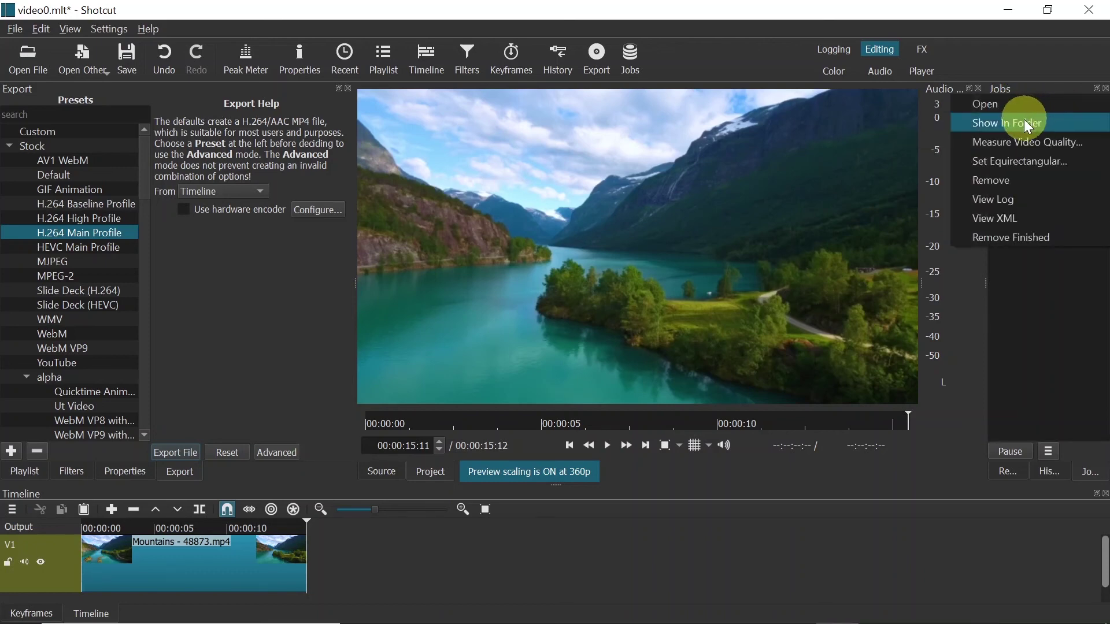
click(1009, 124)
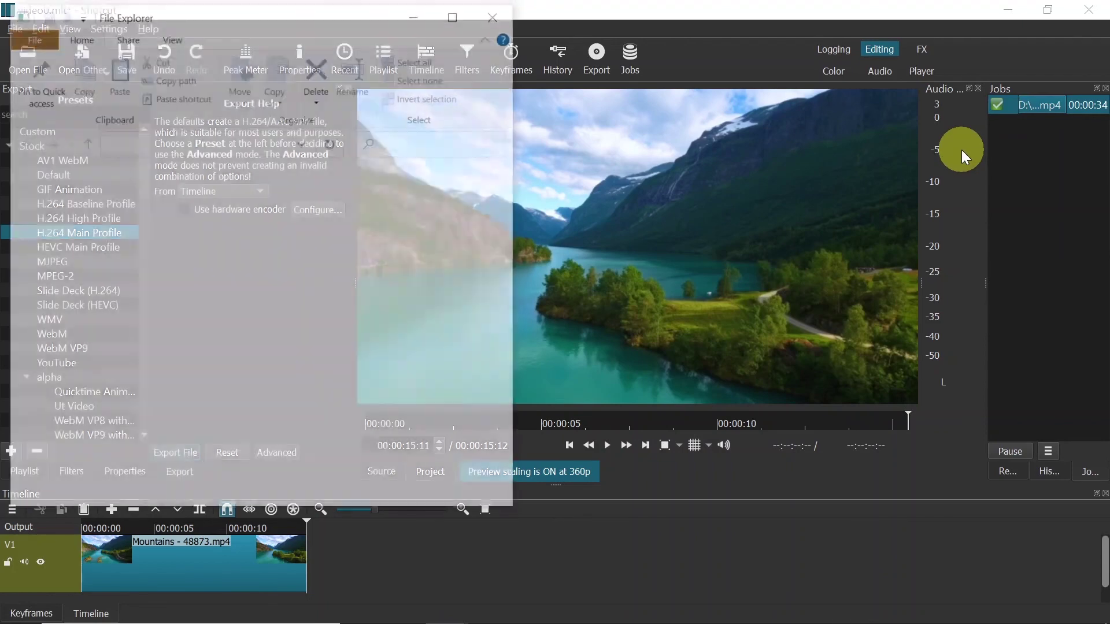